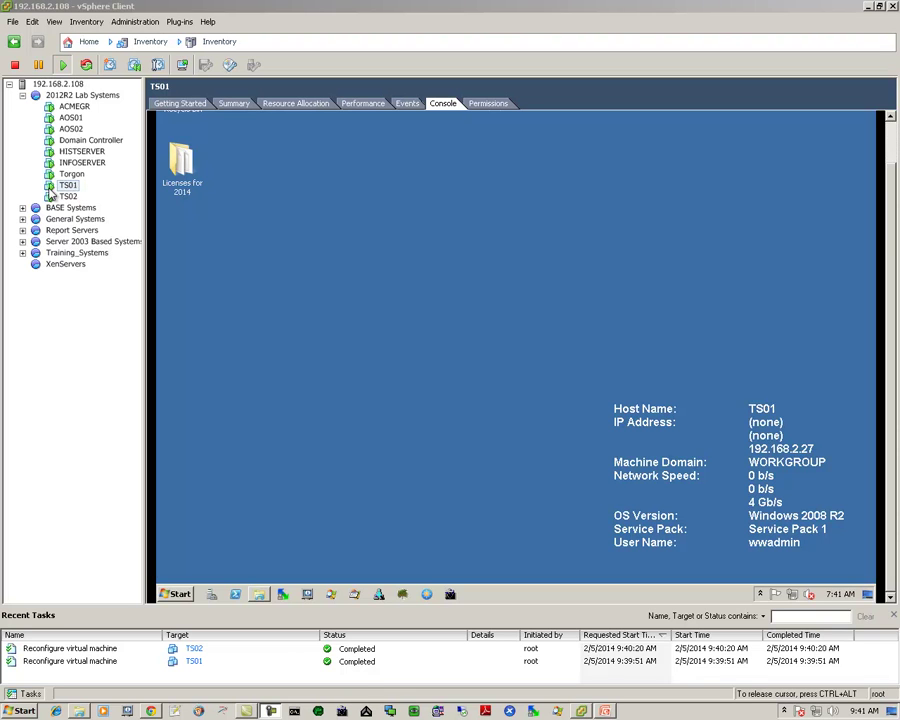
Step: Run setup.exe from the Invensys DVD on TS01 to start the System Platform 2014 installer
click(48, 189)
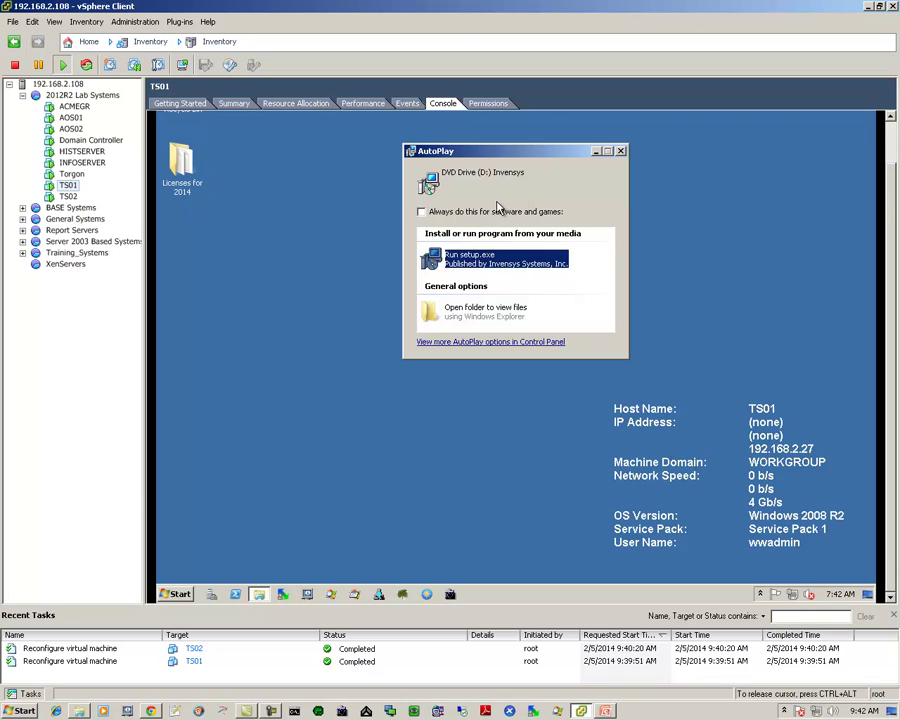
click(465, 261)
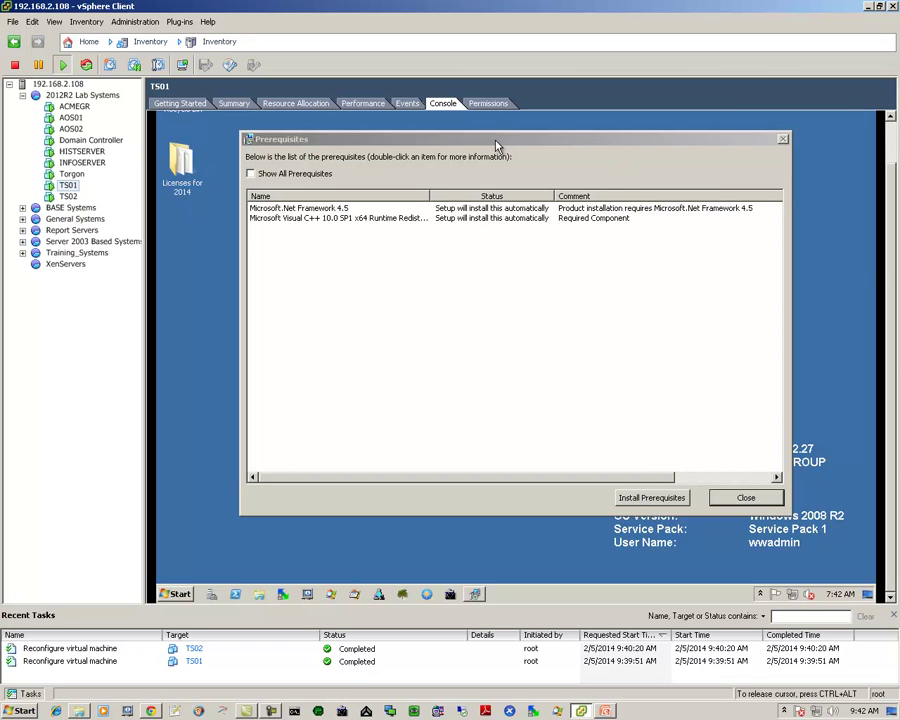
Step: Install the .NET Framework 4.5 and Visual C++ 10.0 SP1 prerequisites and continue to the upgrade notice
drag(502, 145, 506, 166)
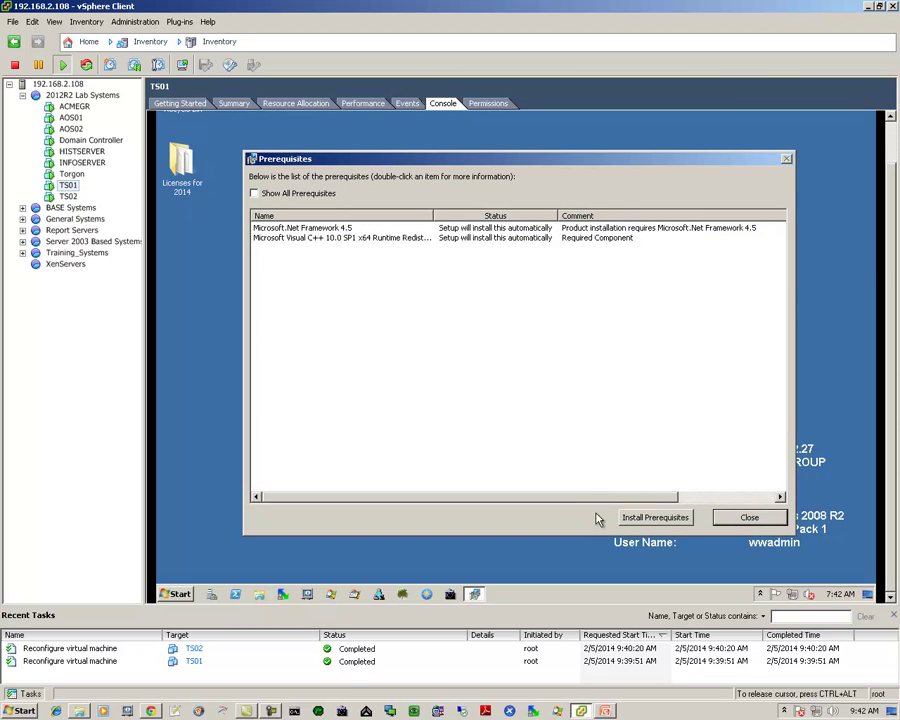
click(655, 519)
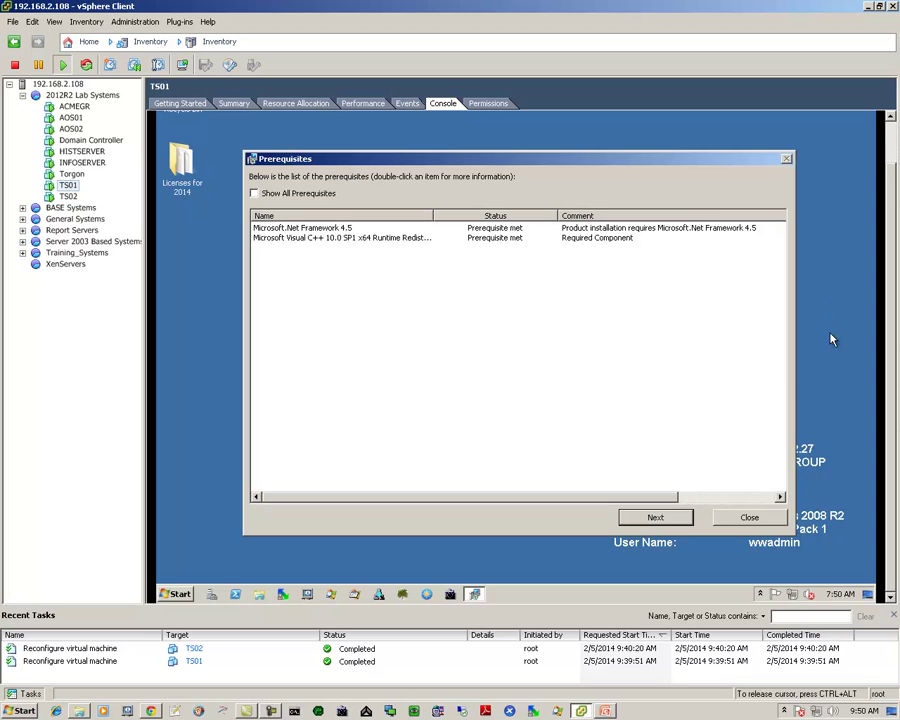
click(679, 520)
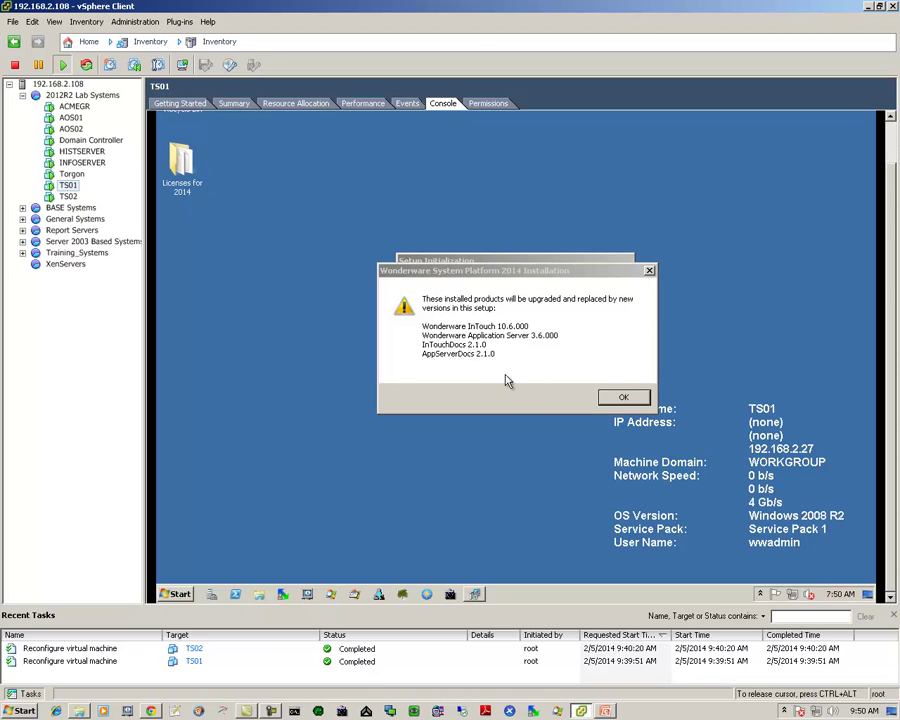
Step: Accept upgrading InTouch 10.6 and Application Server 3.6, review the feature list, and continue
click(624, 397)
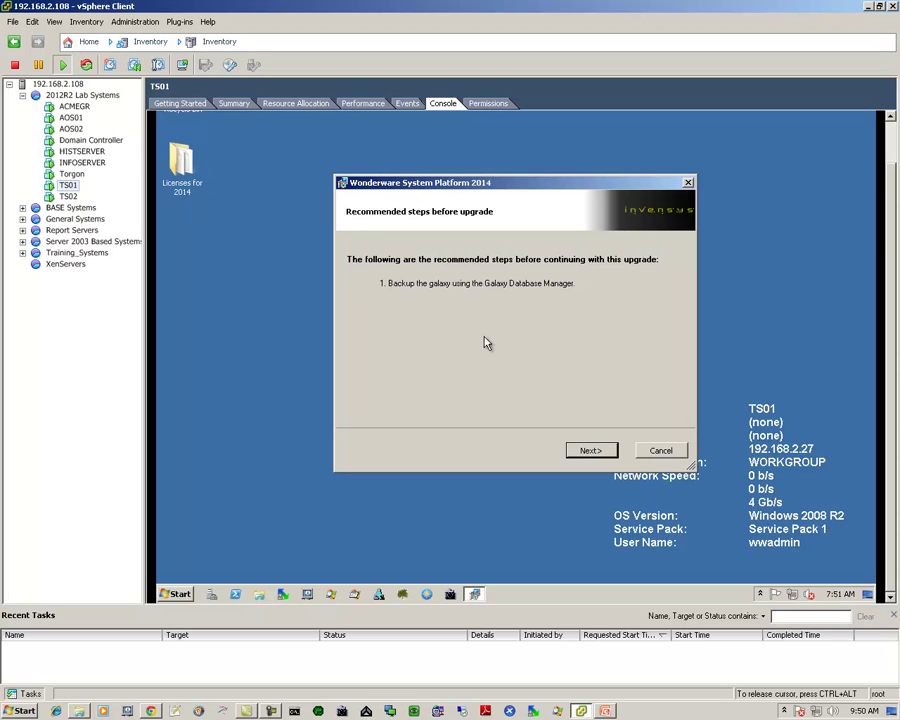
click(591, 451)
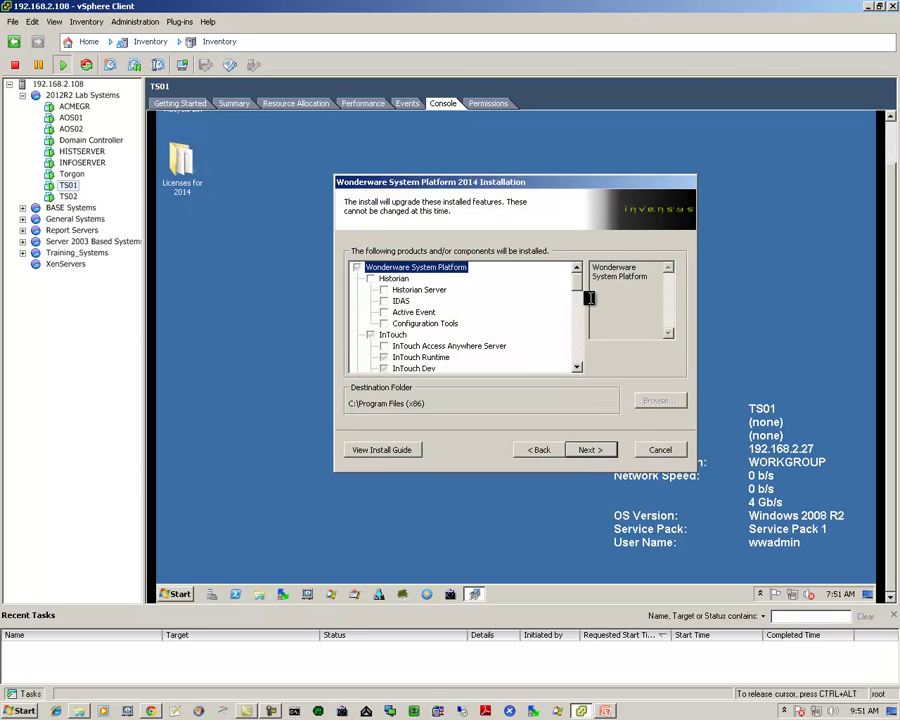
drag(579, 288, 577, 330)
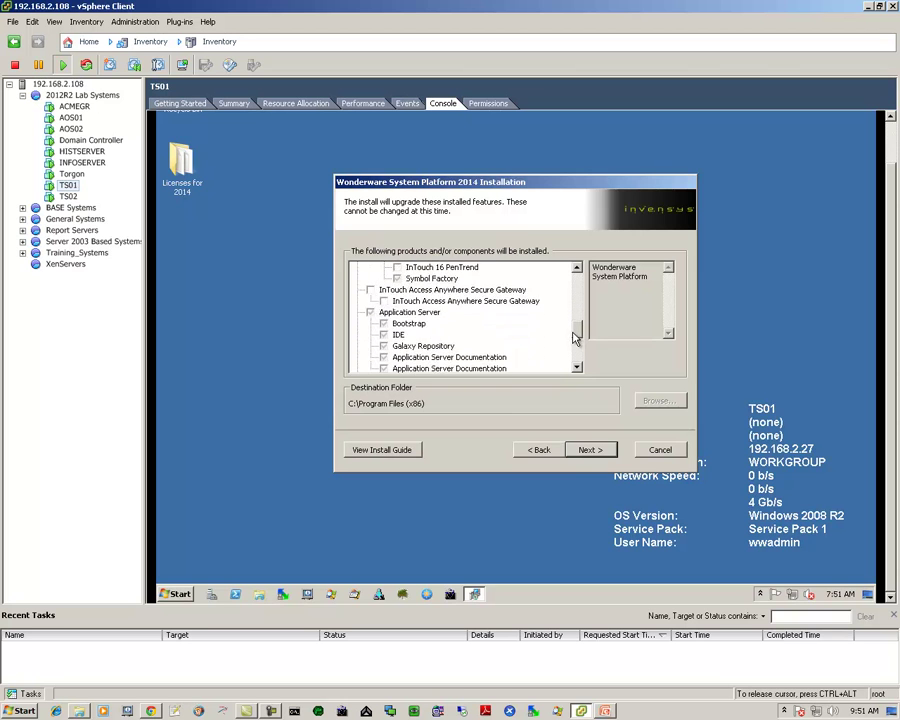
scroll(573, 338, down, 1)
scroll(573, 337, up, 2)
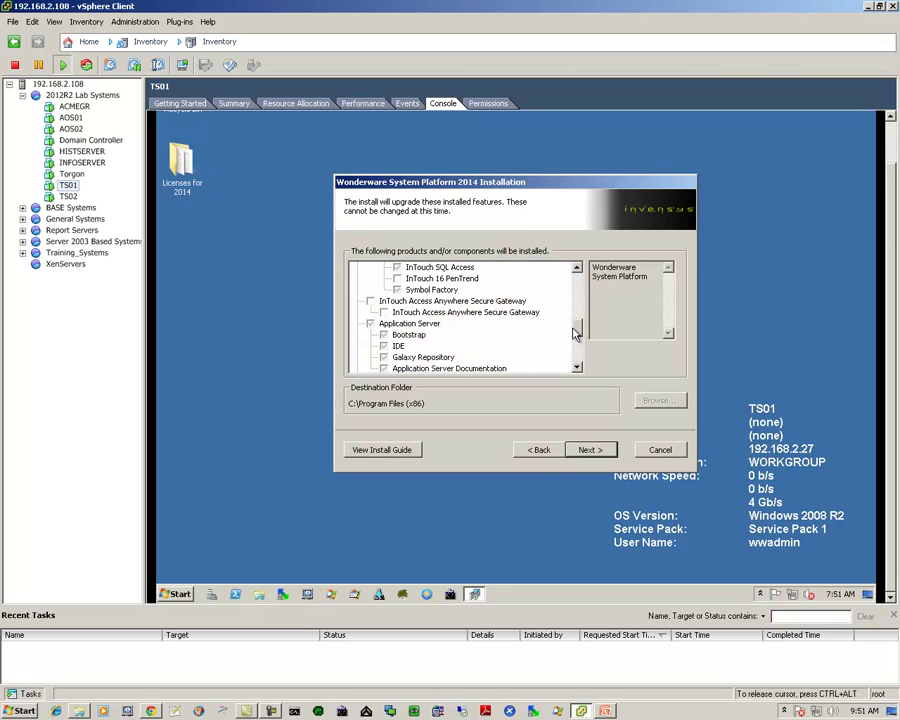
drag(573, 336, 573, 362)
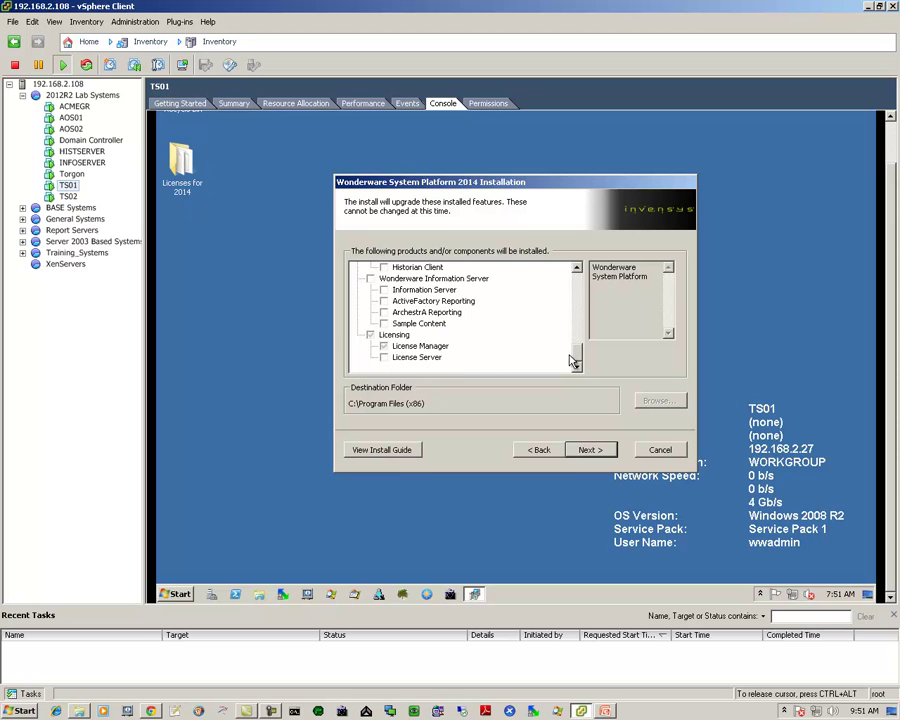
click(587, 450)
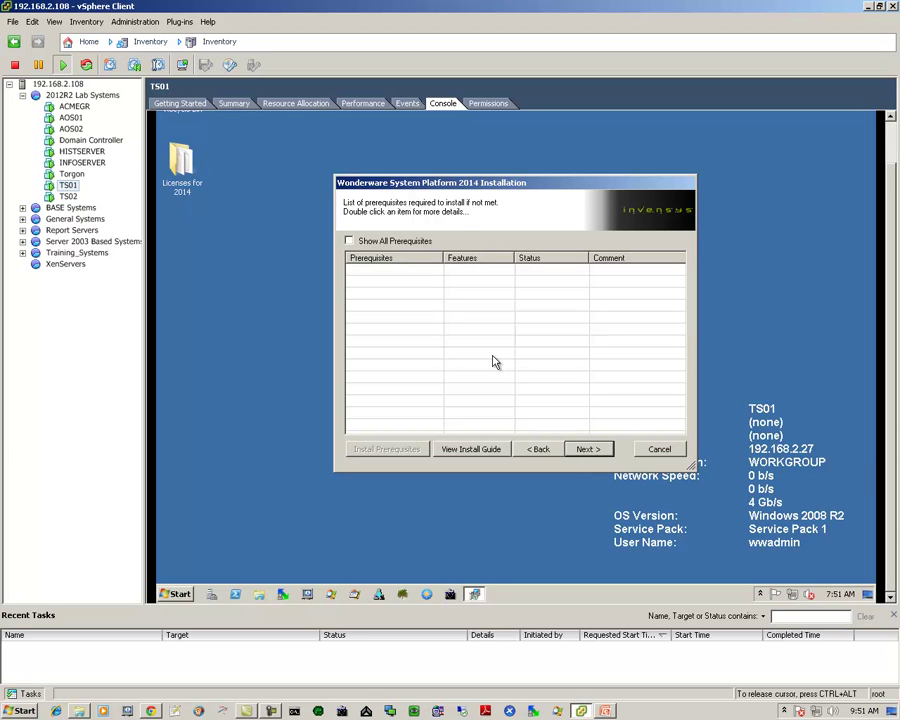
Step: Continue past the empty prerequisites page to the Ready to Upgrade the Application summary
click(588, 450)
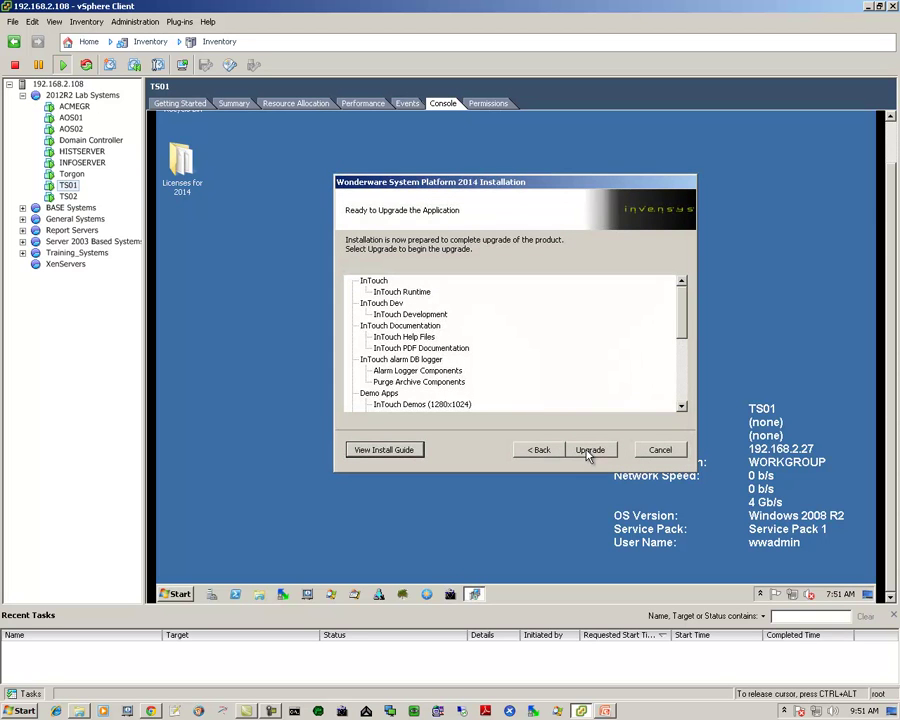
Step: Review the InTouch components and start the upgrade, running it to successful completion
mouse_move(682, 308)
mouse_down()
mouse_move(683, 390)
mouse_move(683, 299)
mouse_up()
click(592, 451)
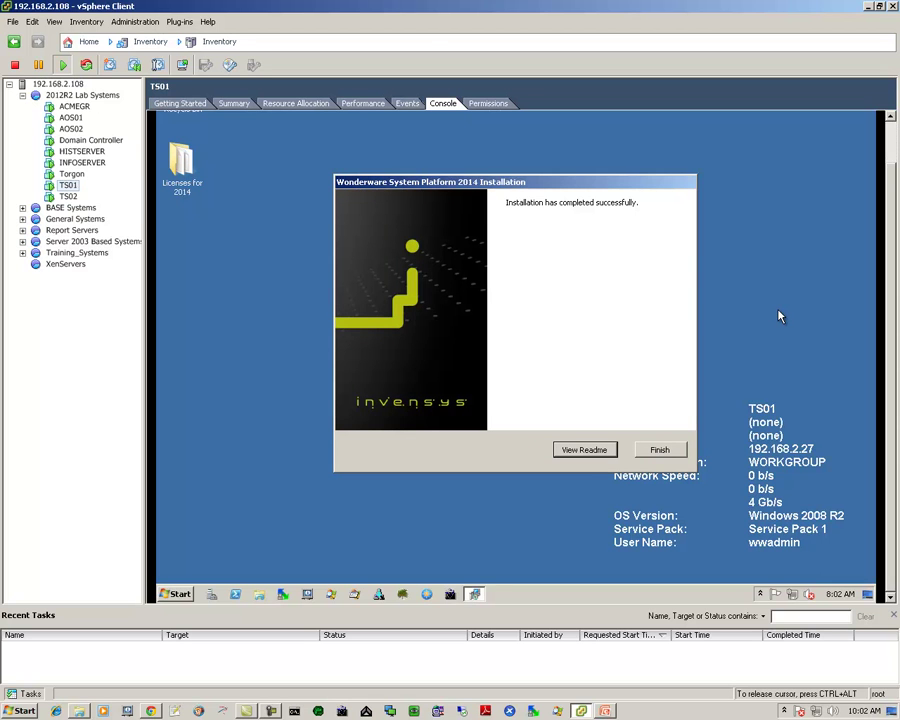
Step: Finish the installer and reboot TS01 now to finalize the installation
click(660, 451)
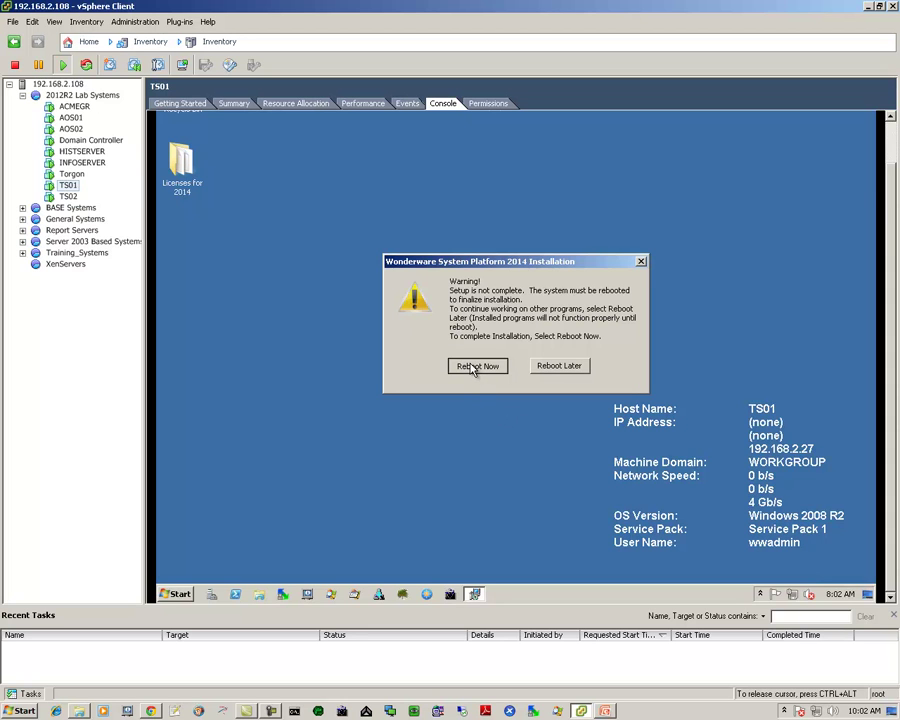
click(476, 366)
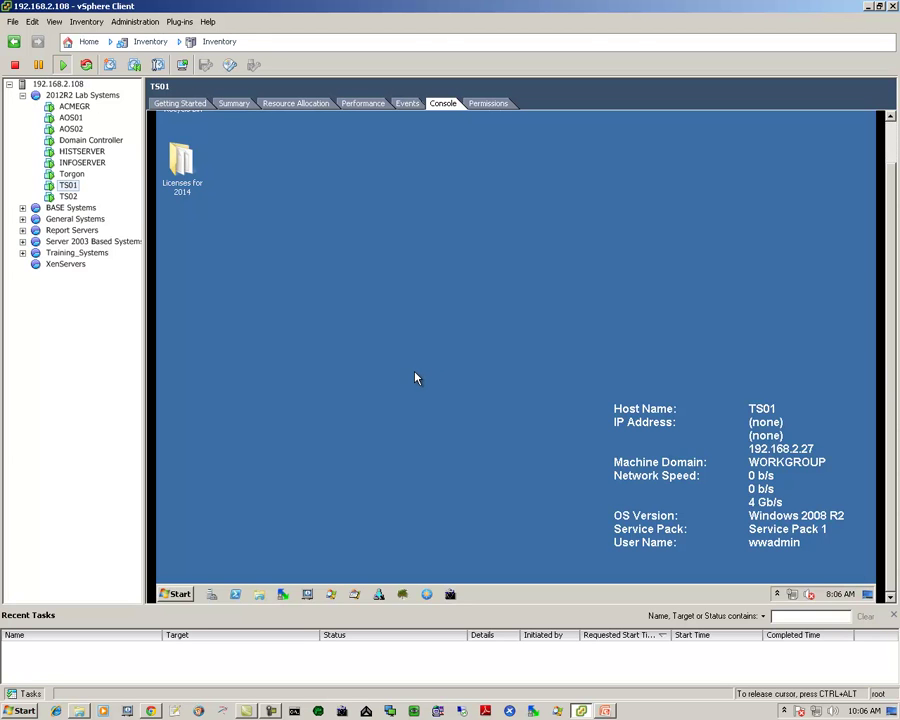
Step: Launch Invensys License Manager from the Invensys program group on TS01
click(181, 595)
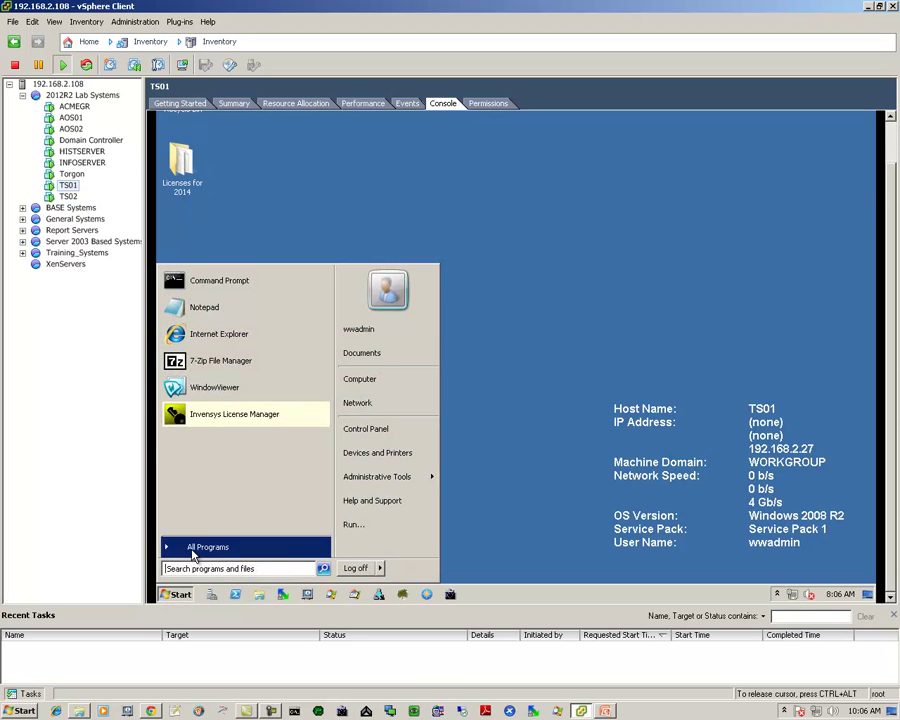
click(170, 547)
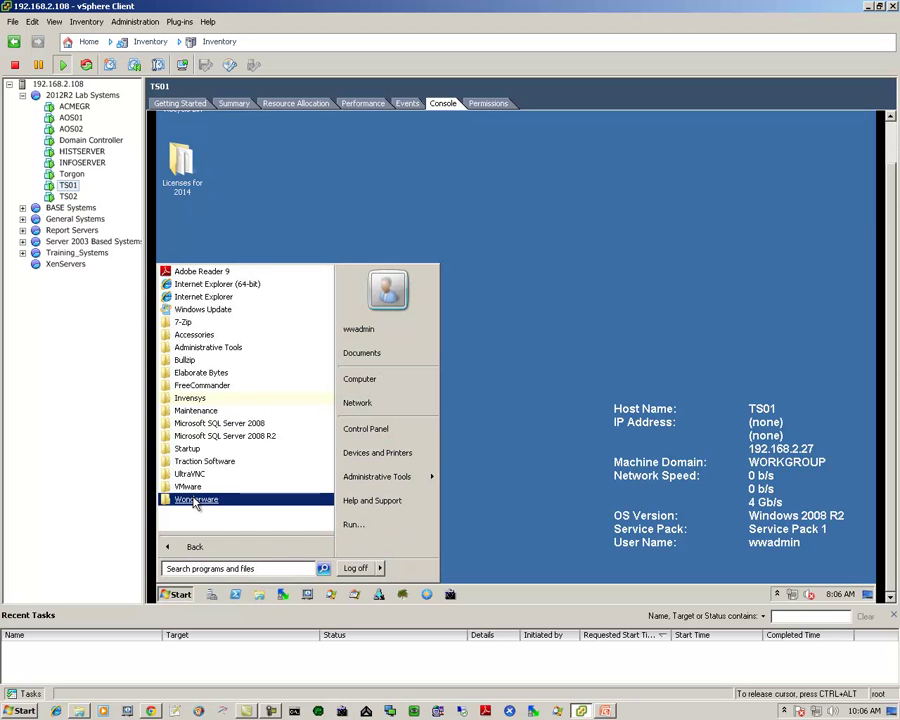
click(188, 400)
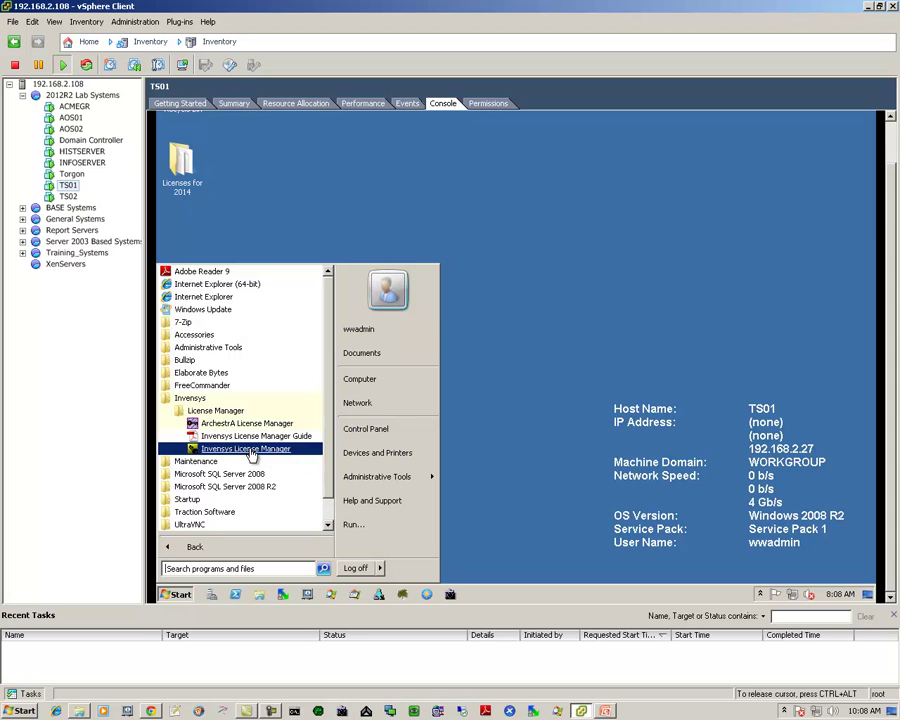
click(252, 450)
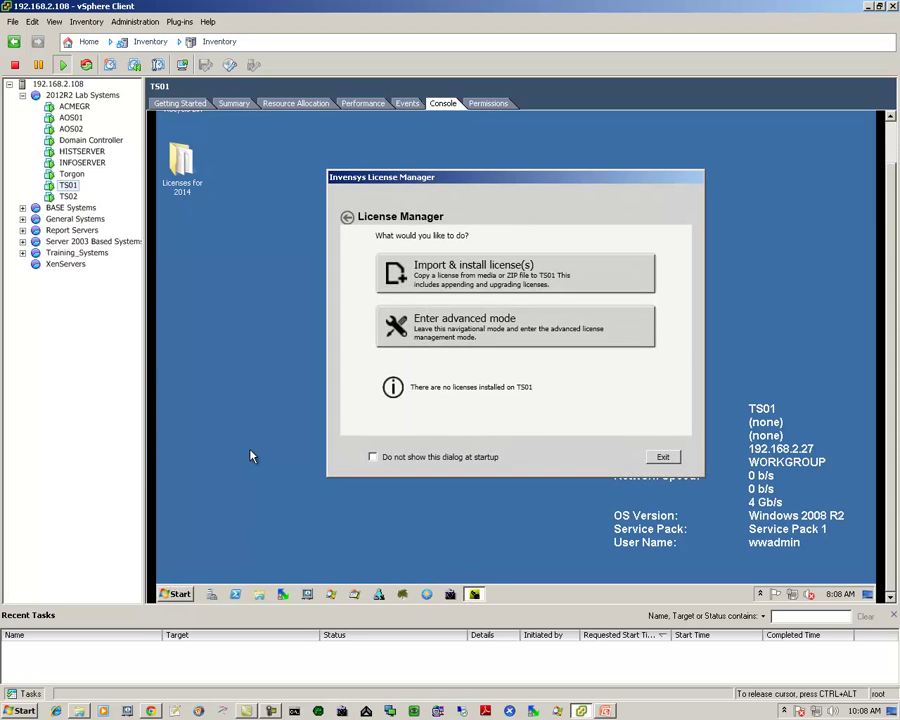
drag(451, 175, 416, 188)
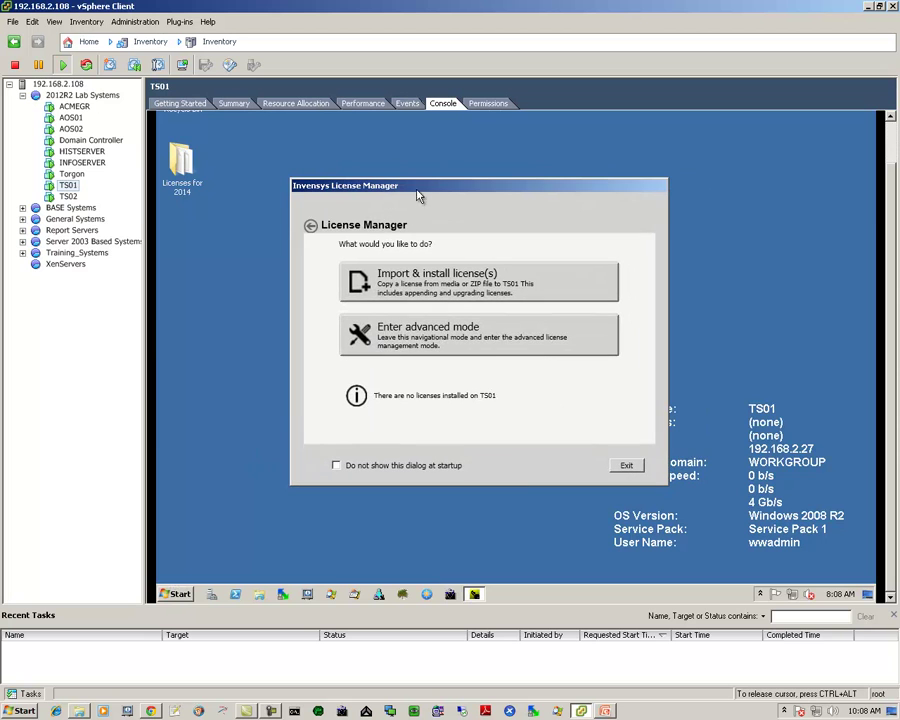
Step: Import and install ArchestrA.lic from the Desktop's Licenses for 2014 folder
click(440, 289)
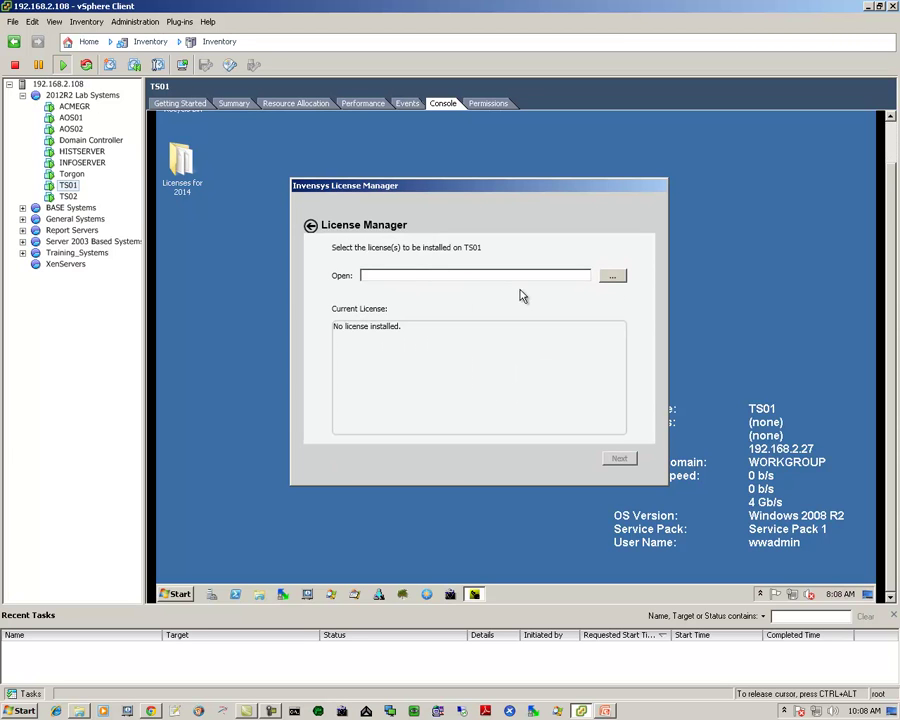
click(612, 278)
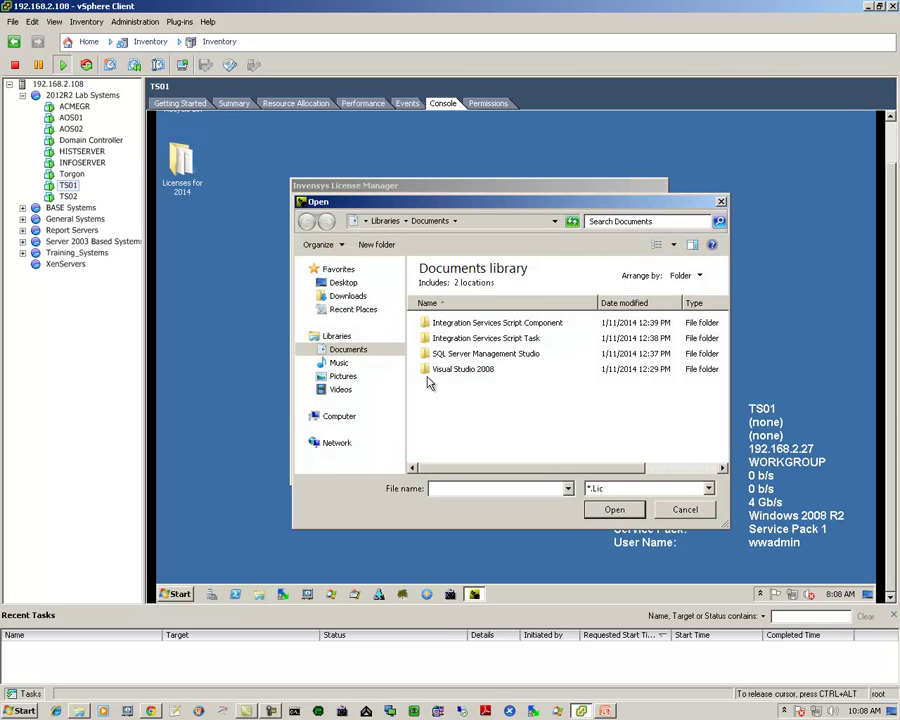
click(342, 283)
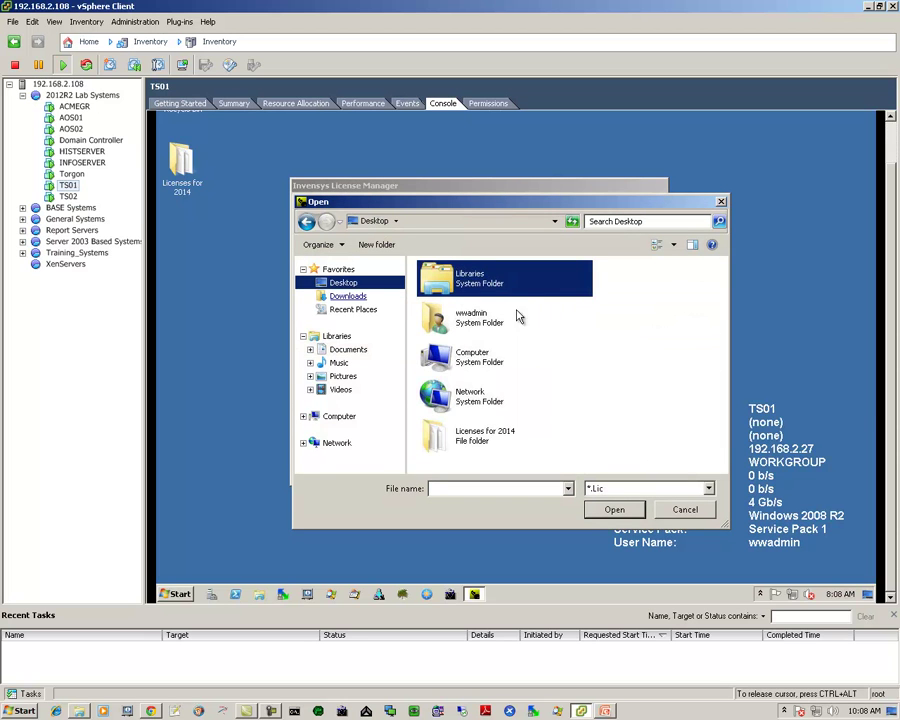
double_click(480, 440)
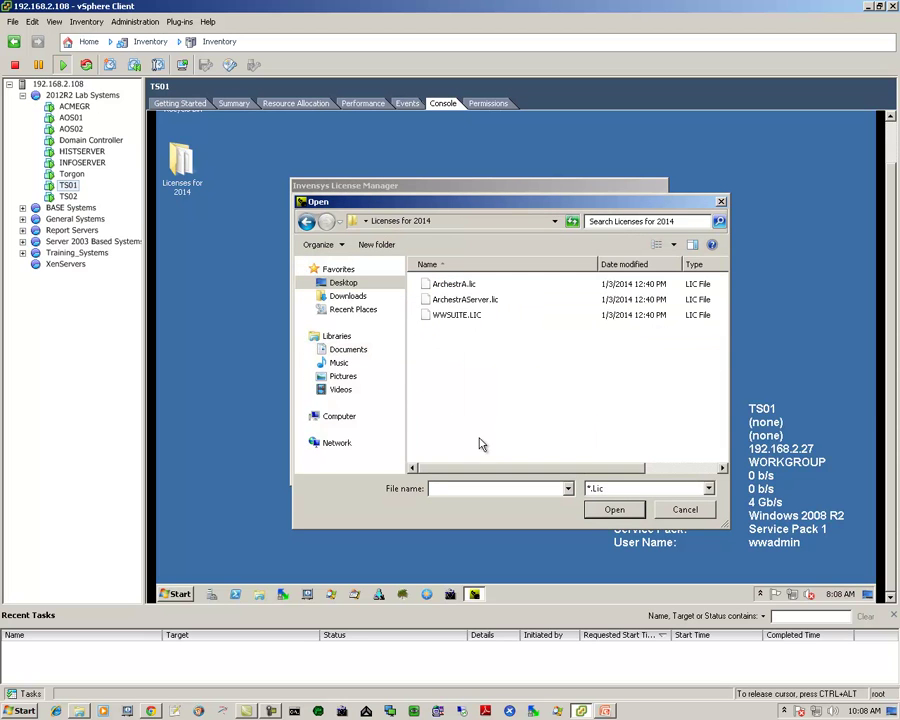
click(453, 285)
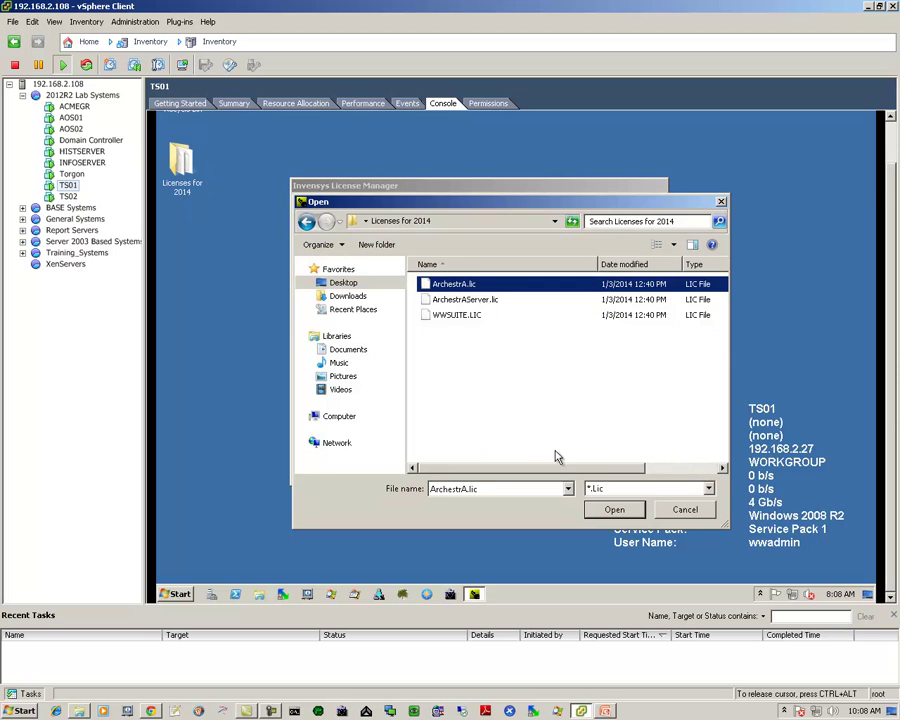
click(615, 518)
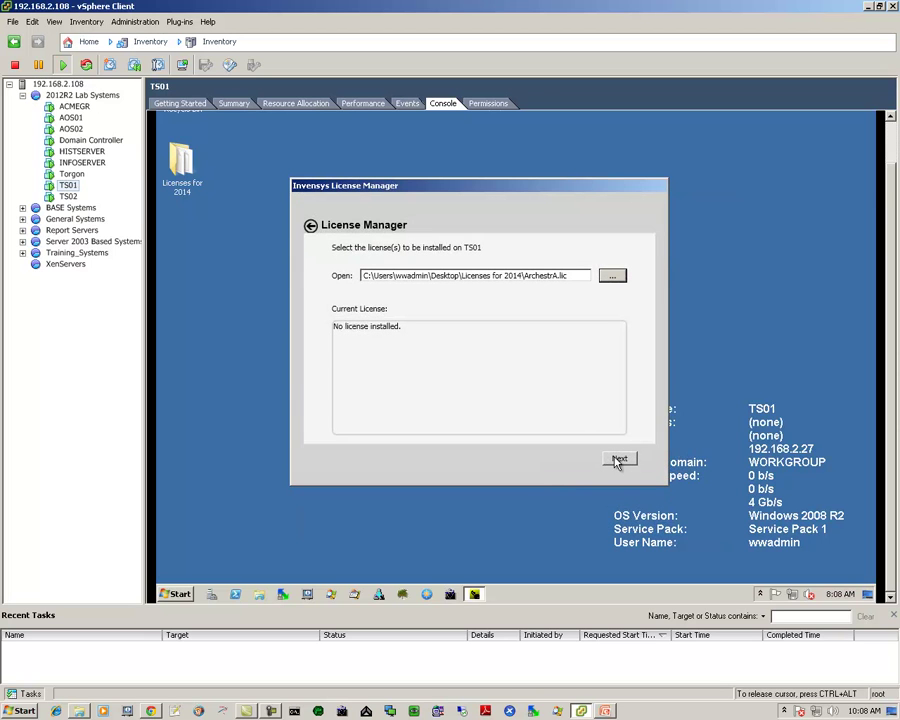
click(619, 459)
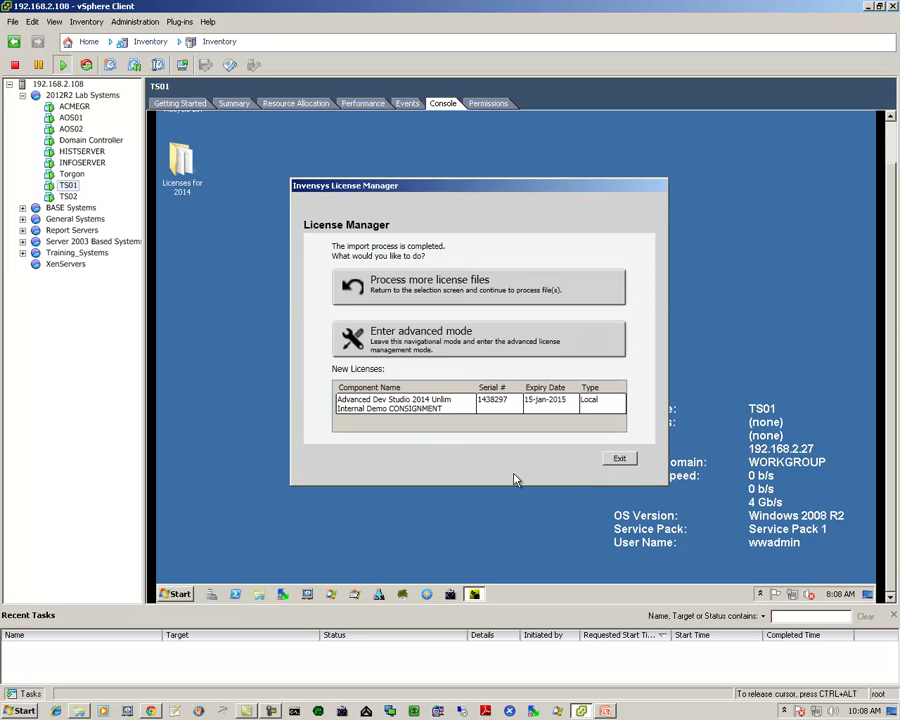
Step: Close License Manager and launch InTouch Application Manager, skipping the application search
click(622, 460)
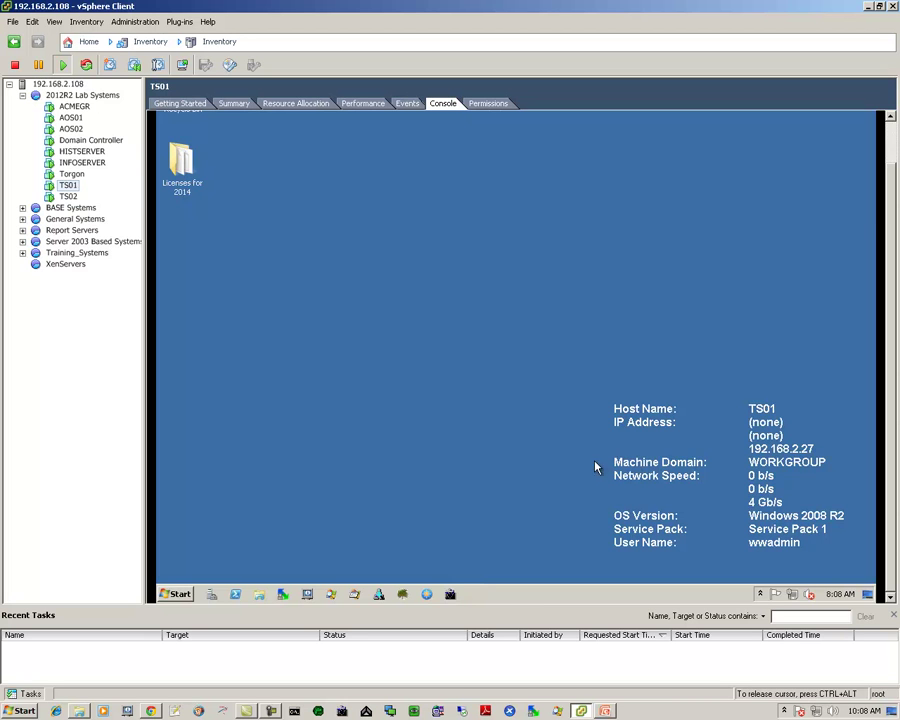
click(178, 594)
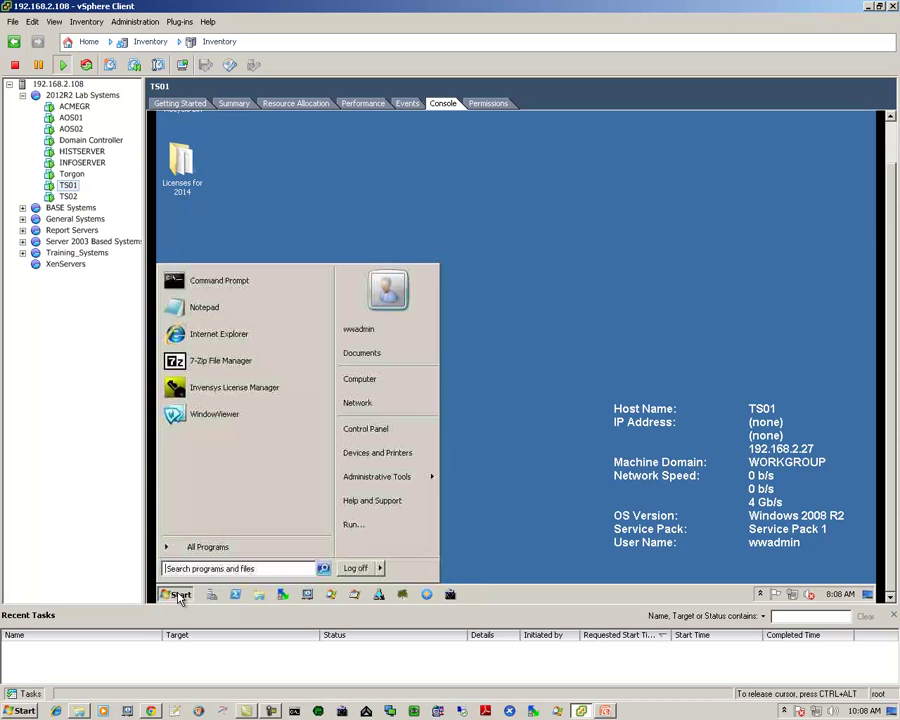
click(198, 546)
click(196, 499)
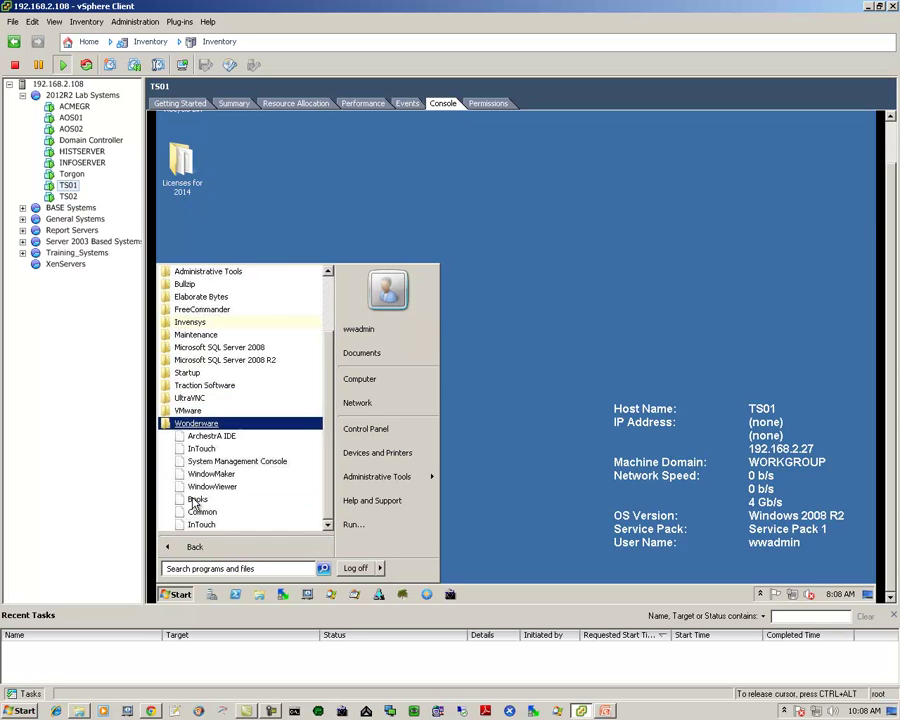
click(199, 450)
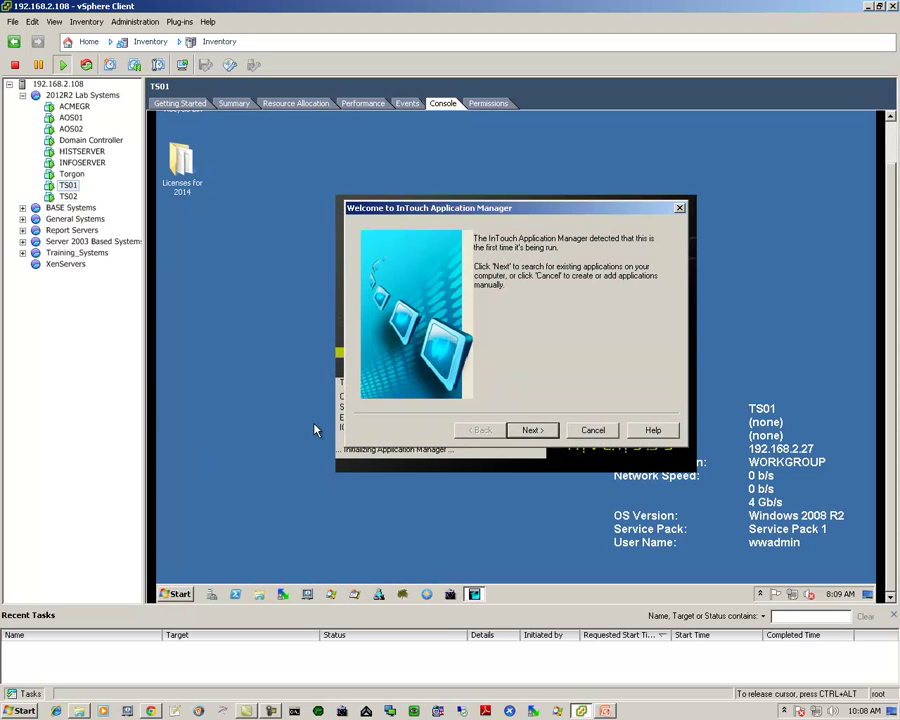
click(592, 432)
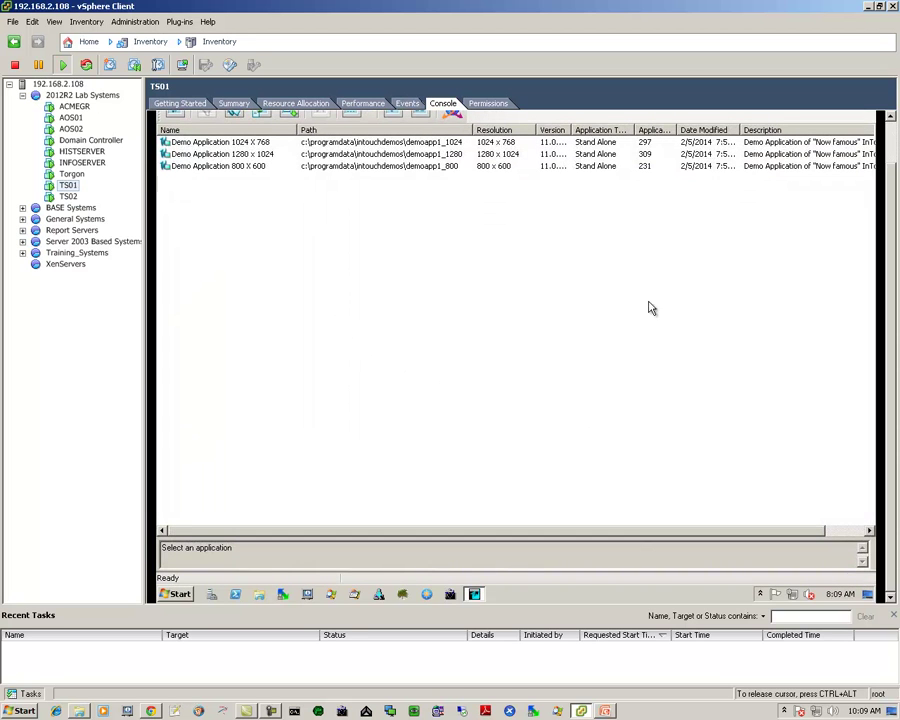
Step: Check Help > About Application Manager for the demo license expiring 1/15/2015
scroll(892, 258, up, 2)
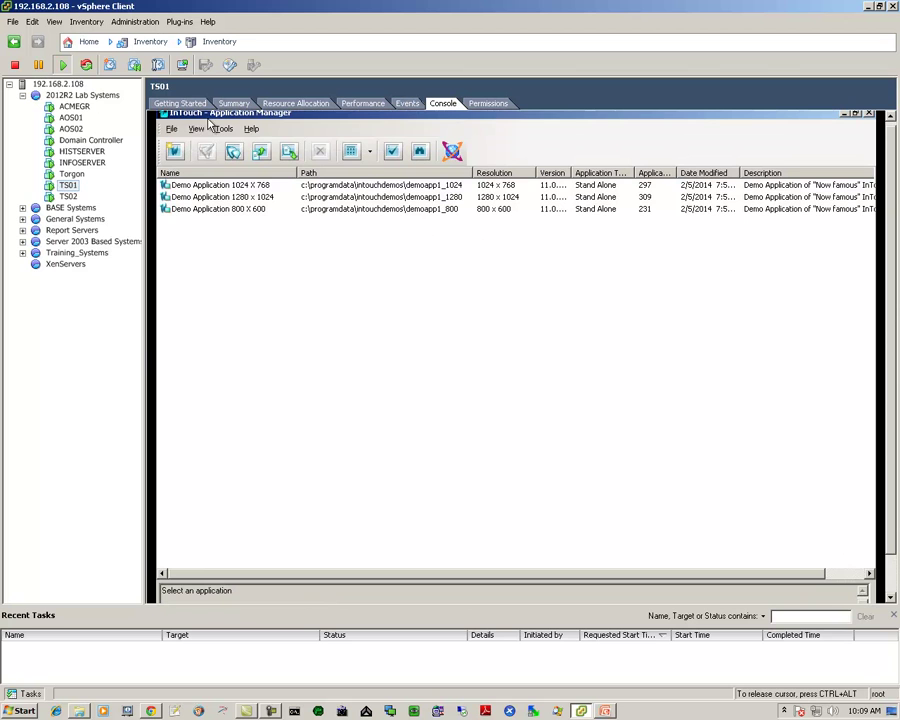
click(252, 130)
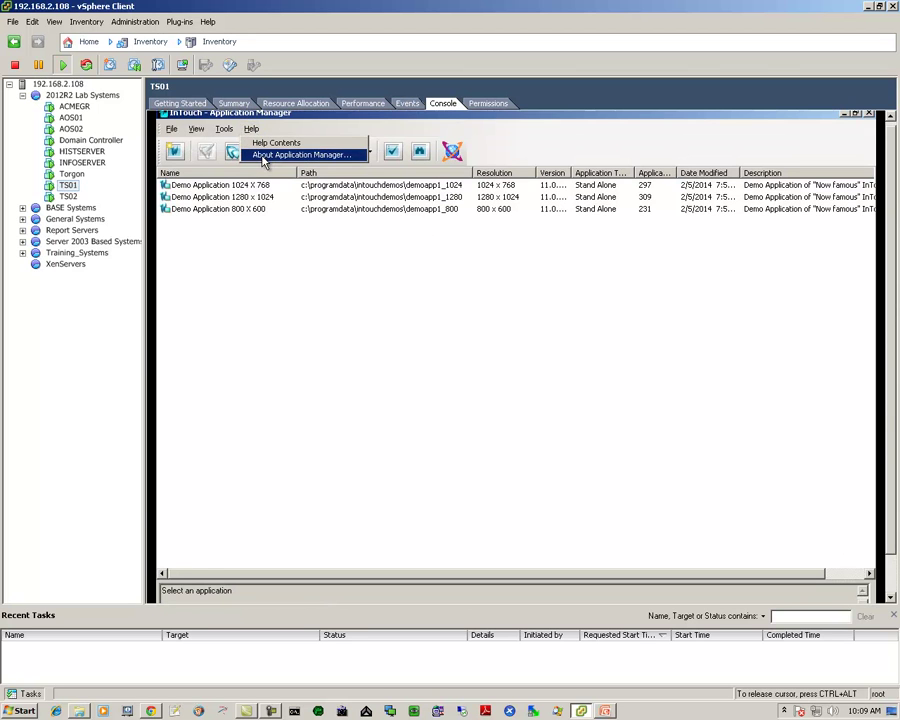
click(262, 158)
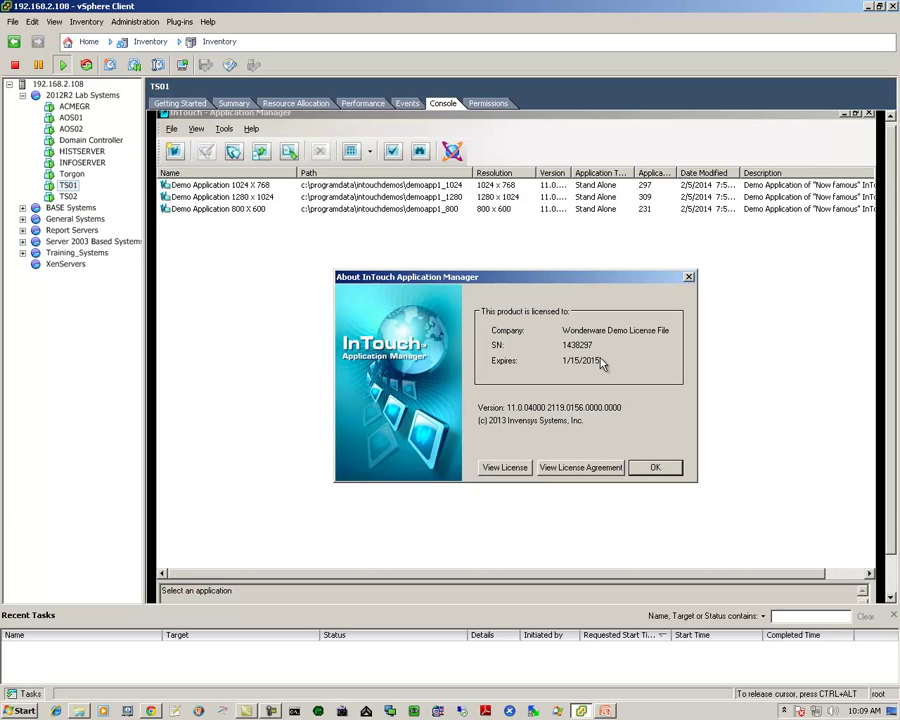
click(652, 469)
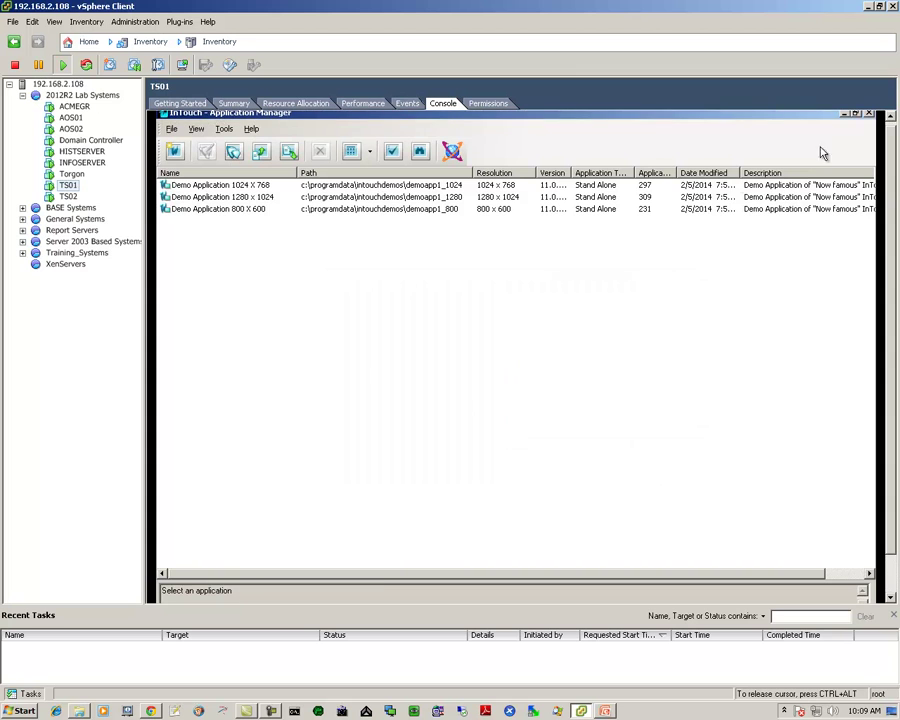
Step: Close InTouch Application Manager and scroll the console to reveal the TS01 taskbar
click(869, 115)
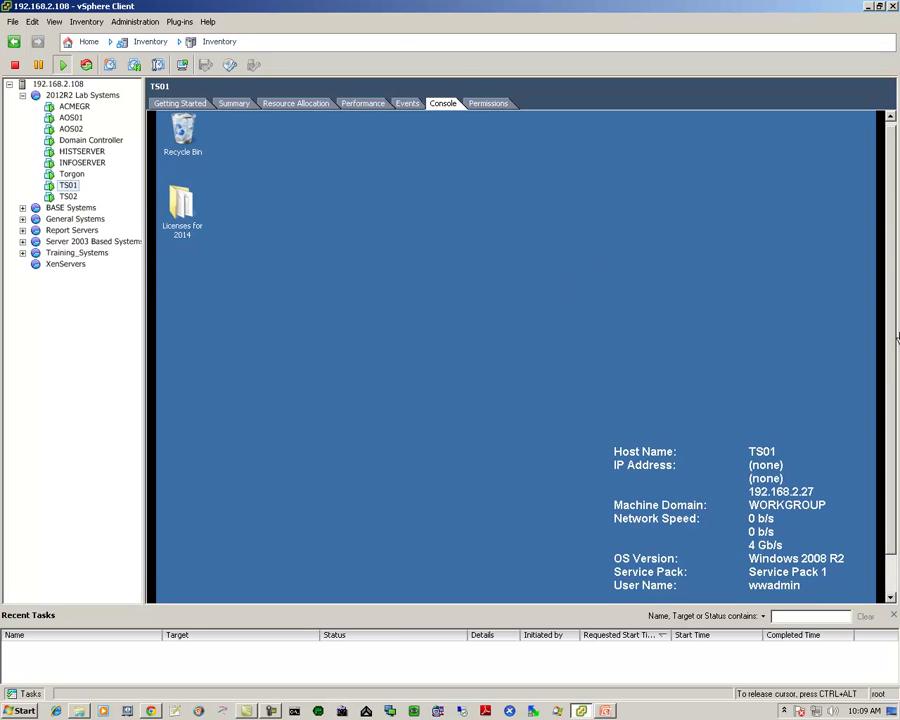
drag(897, 338, 896, 410)
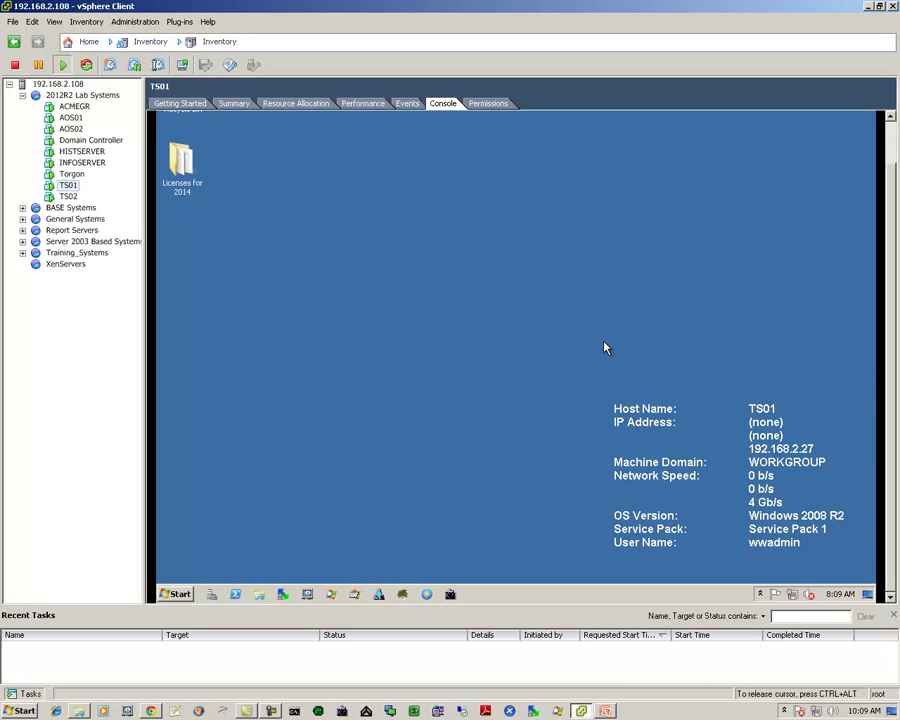